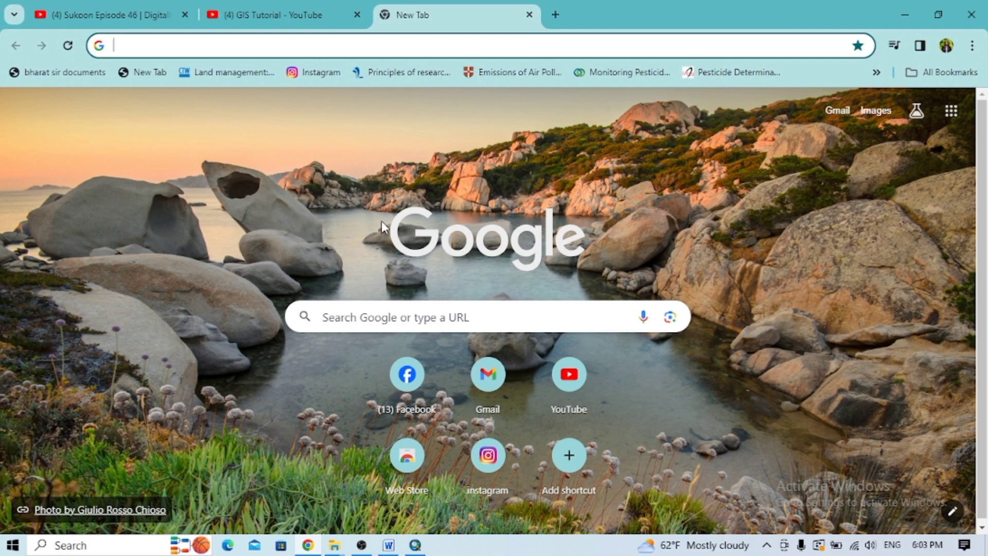
Search Google for 'hydrosheds'
{"action": "left_click", "coordinate": [350, 324]}
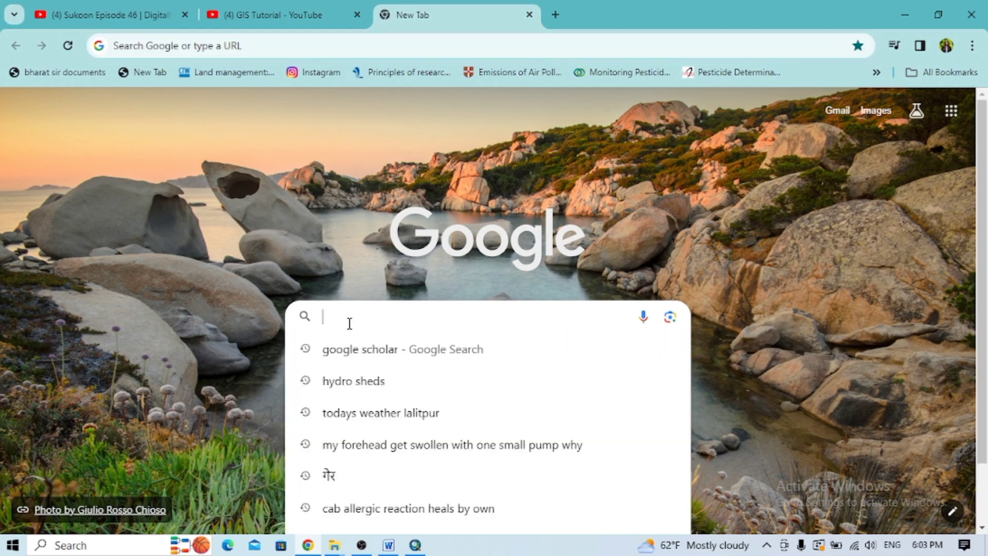
{"action": "type", "text": "hydro"}
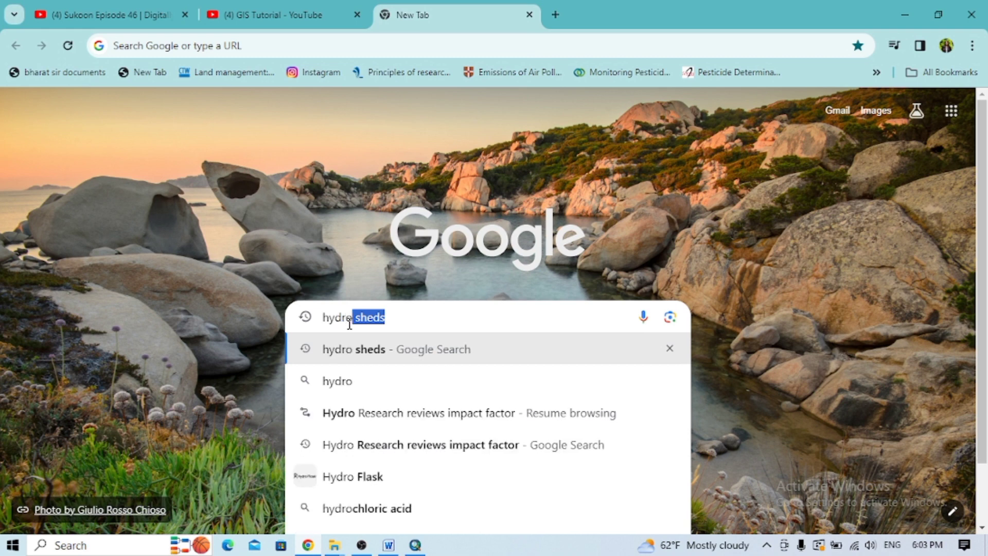
{"action": "type", "text": "sheds"}
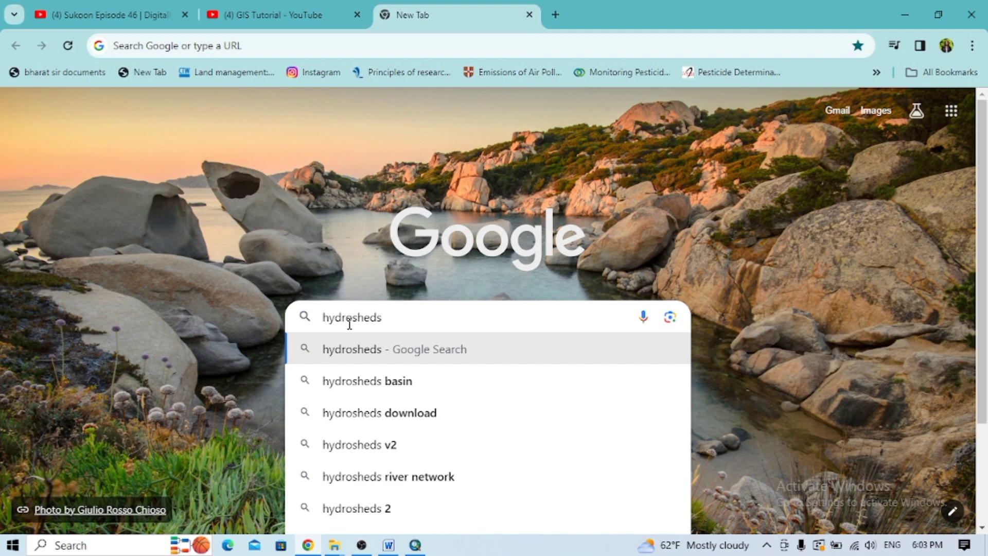
{"action": "key", "text": "Return"}
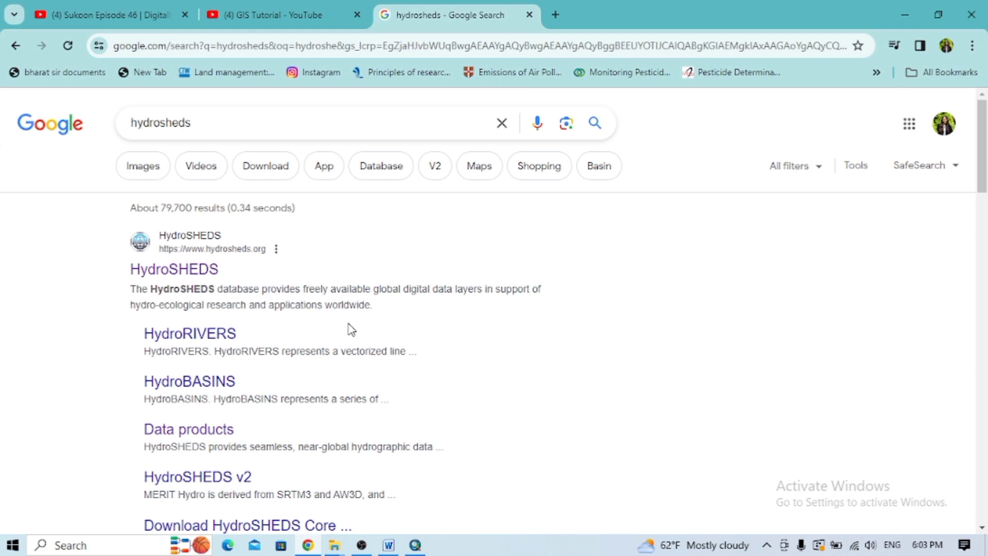
Open the hydrosheds.org result and scroll down to the database introduction
{"action": "left_click", "coordinate": [191, 275]}
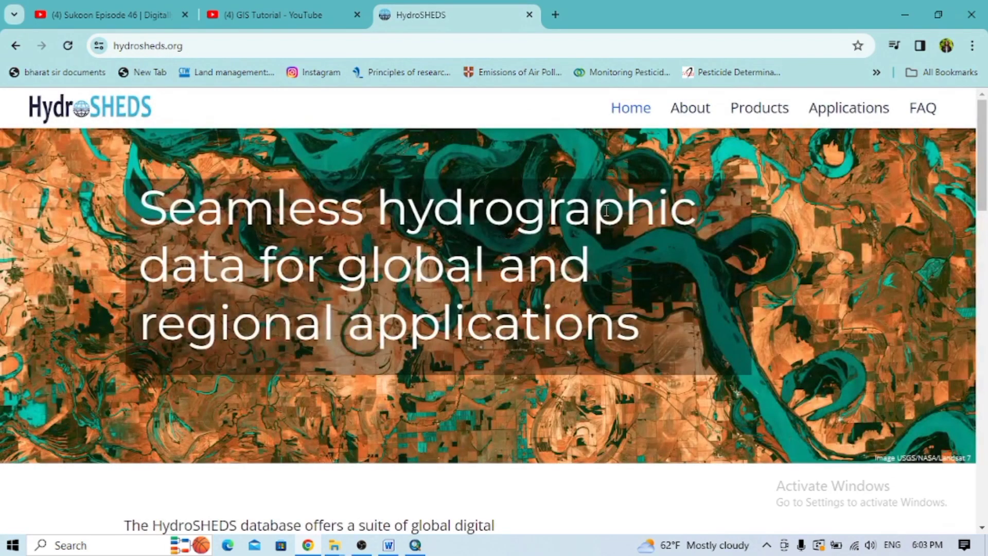
{"action": "left_click_drag", "start_coordinate": [984, 133], "coordinate": [984, 198]}
{"action": "scroll", "coordinate": [793, 138], "scroll_direction": "down", "scroll_amount": 2}
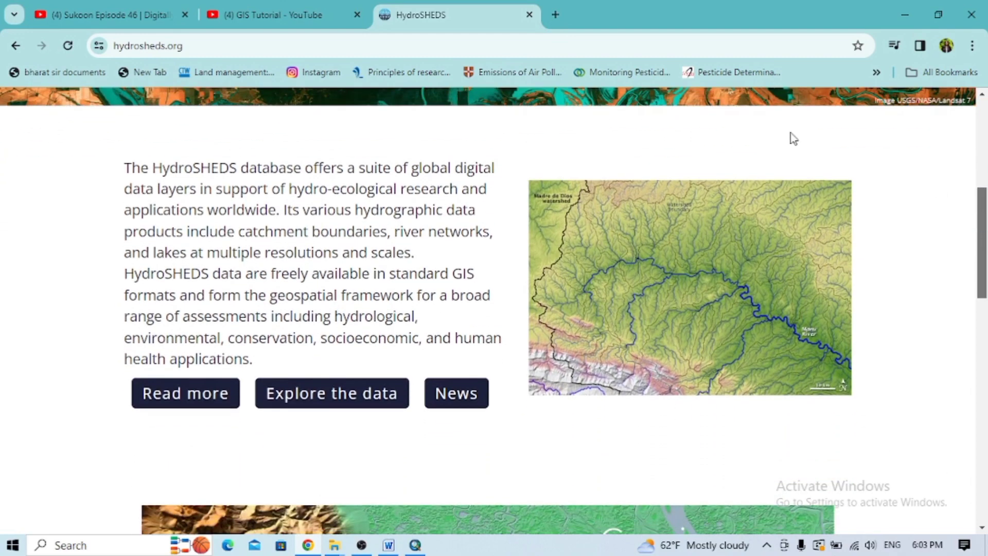
Go to Explore the data and open the HydroSHEDS Core layers (version 1) page
{"action": "left_click", "coordinate": [365, 393]}
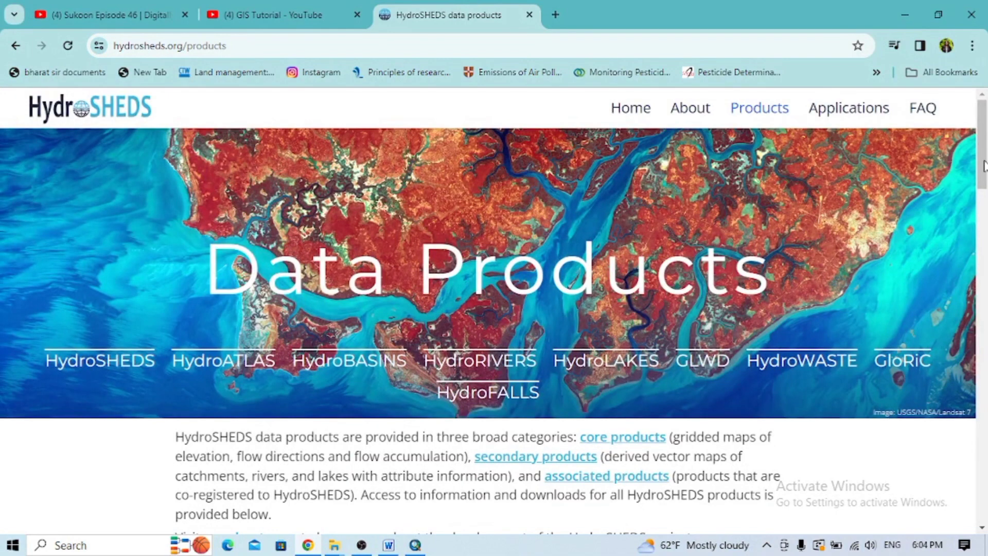
{"action": "scroll", "coordinate": [984, 165], "scroll_direction": "down", "scroll_amount": 2}
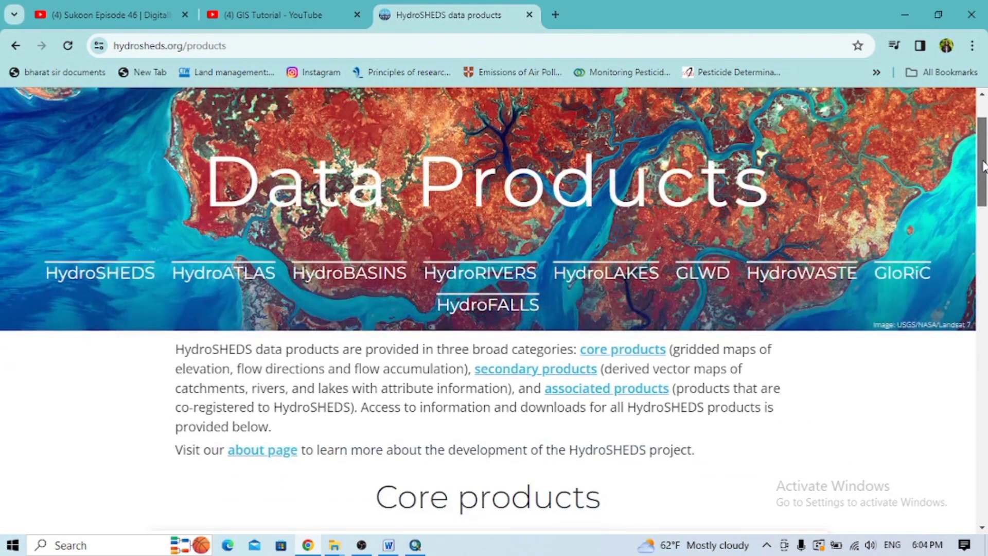
{"action": "left_click", "coordinate": [95, 285]}
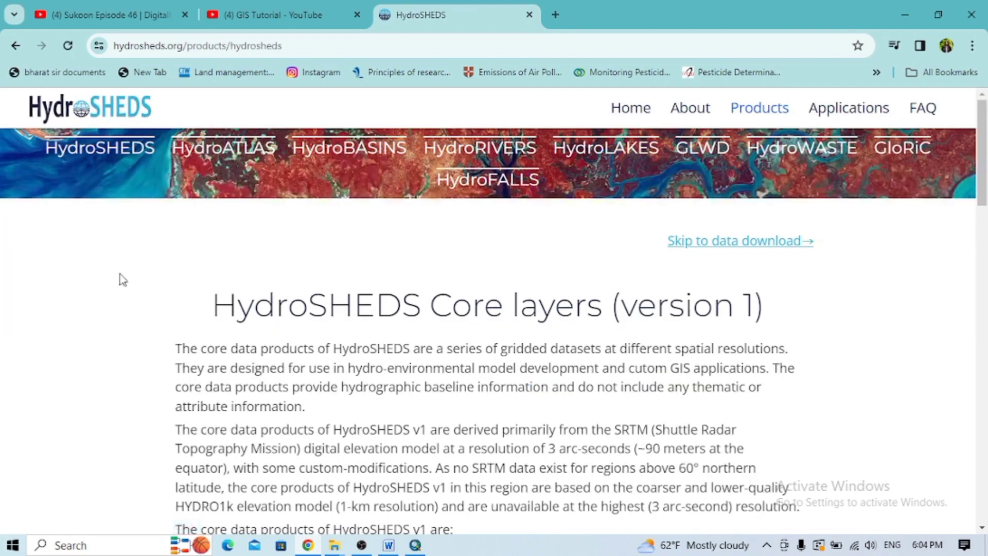
{"action": "left_click_drag", "start_coordinate": [982, 165], "coordinate": [981, 398]}
{"action": "scroll", "coordinate": [399, 235], "scroll_direction": "up", "scroll_amount": 20}
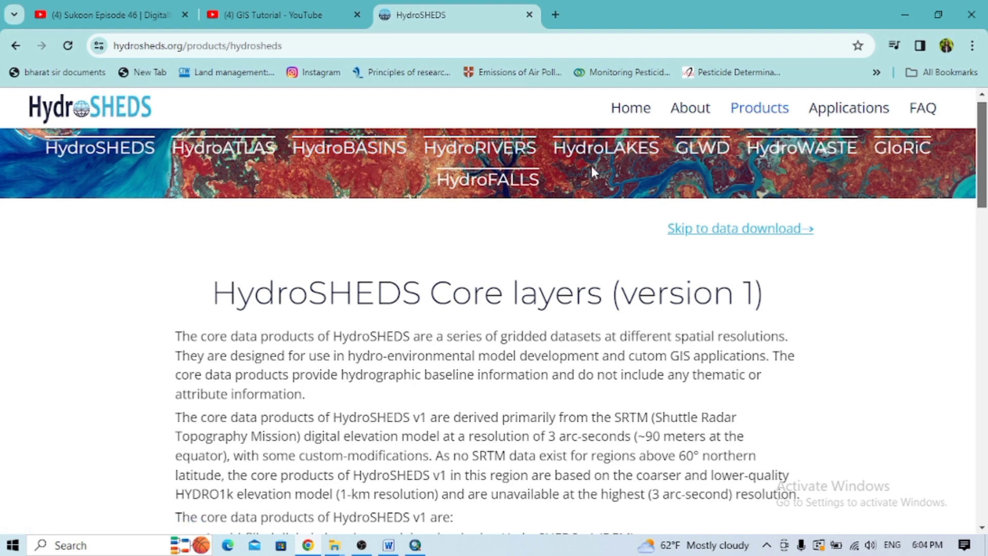
Open the HydroWASTE page and download the 2.3 MB HydroWASTE_v10.zip from Data download
{"action": "left_click", "coordinate": [784, 160]}
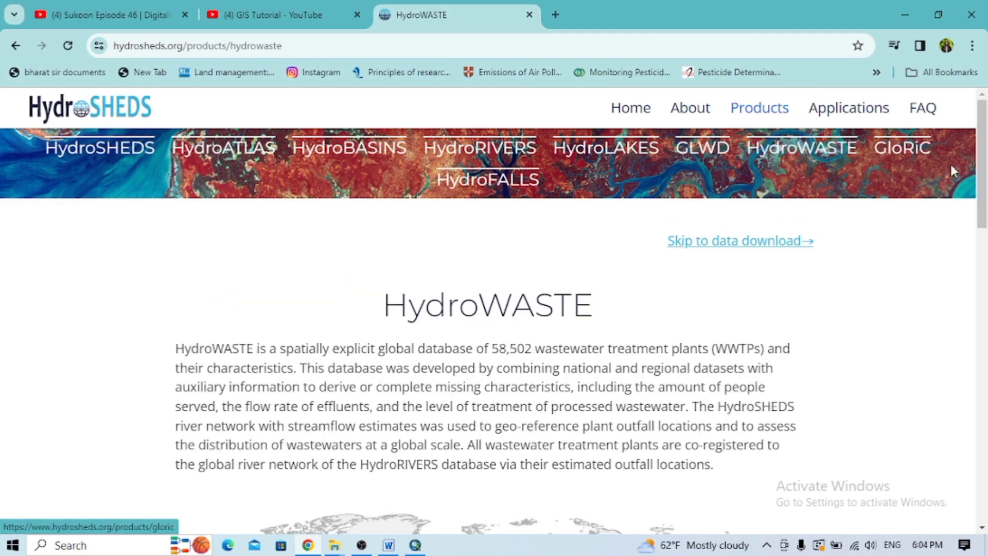
{"action": "left_click_drag", "start_coordinate": [983, 156], "coordinate": [984, 203]}
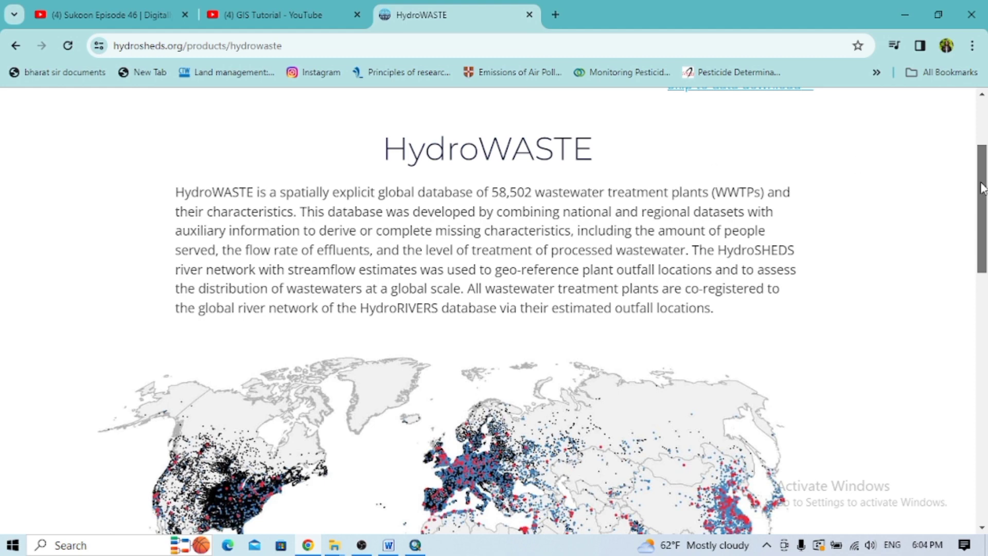
{"action": "left_click_drag", "start_coordinate": [984, 188], "coordinate": [979, 428]}
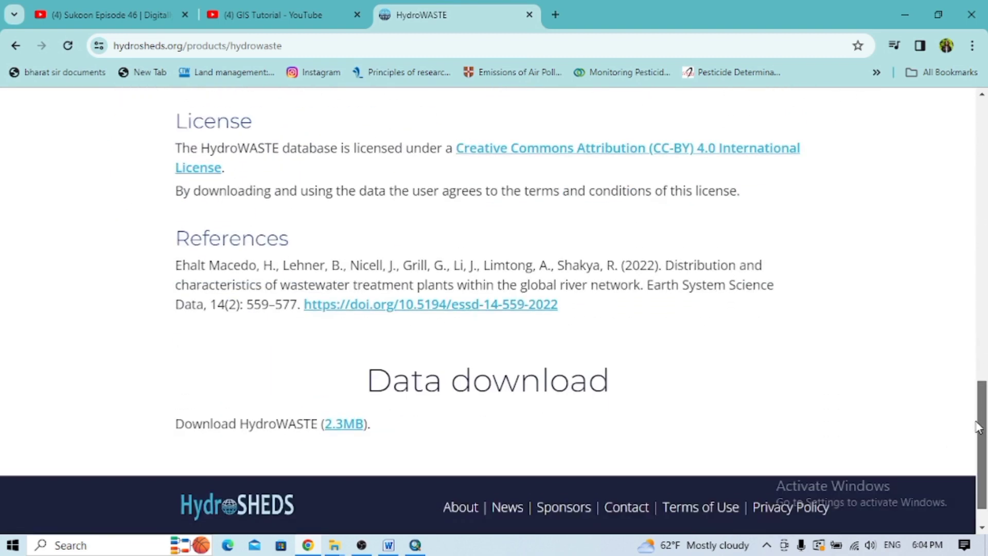
{"action": "left_click", "coordinate": [348, 419]}
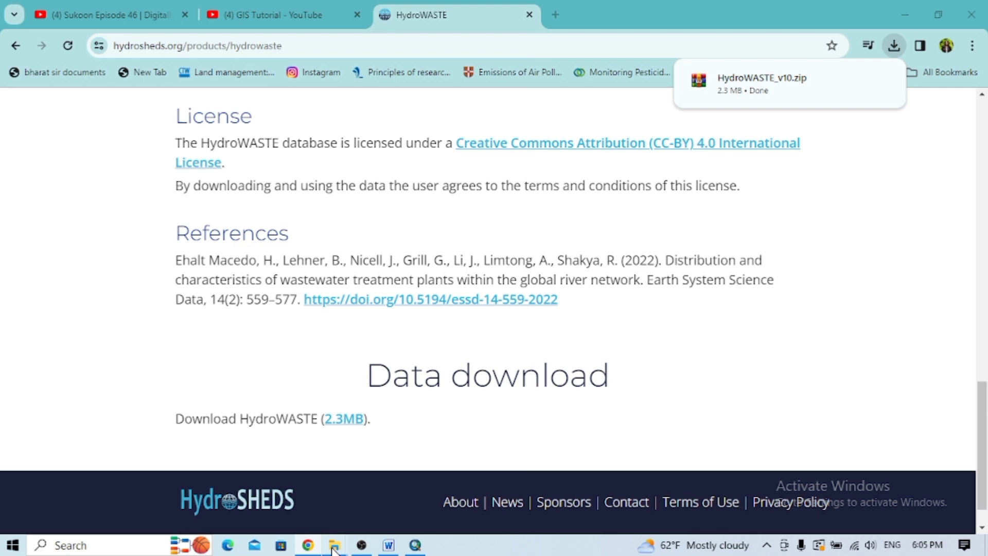
Copy HydroWASTE_v10.zip from Downloads into the Hydro Sheds folder on F:
{"action": "mouse_move", "coordinate": [335, 545]}
{"action": "mouse_move", "coordinate": [367, 493]}
{"action": "left_click", "coordinate": [504, 473]}
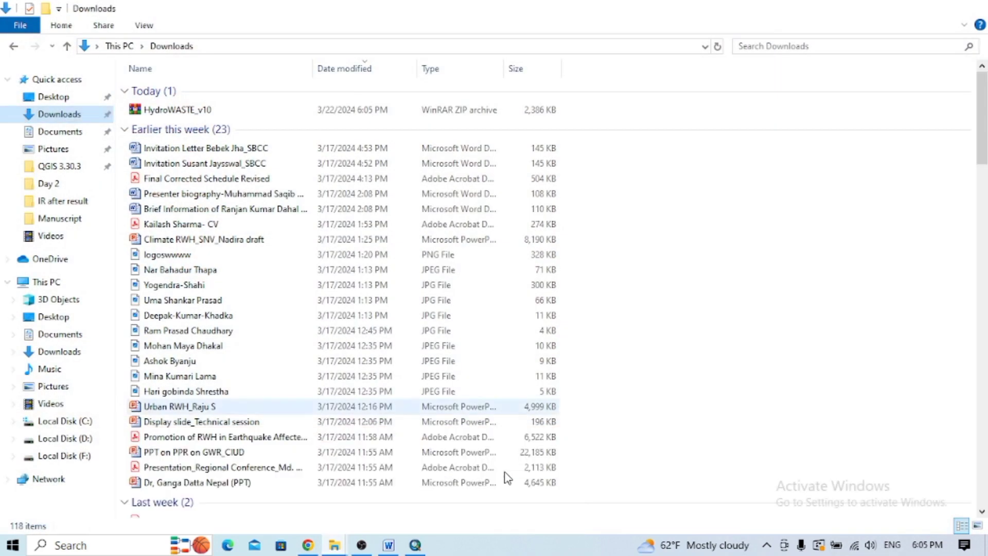
{"action": "left_click", "coordinate": [194, 114]}
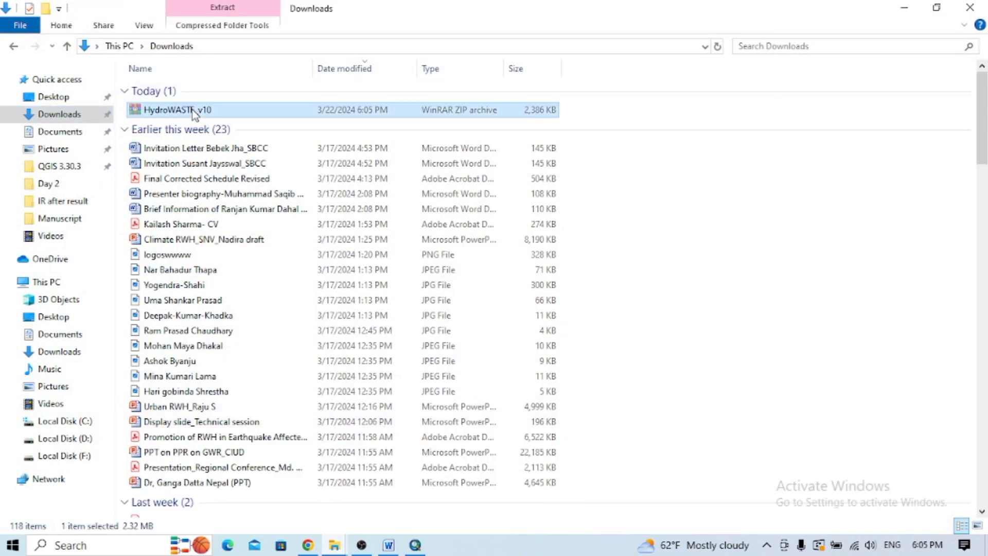
{"action": "mouse_move", "coordinate": [334, 545]}
{"action": "left_click", "coordinate": [335, 489]}
{"action": "key", "text": "ctrl+v"}
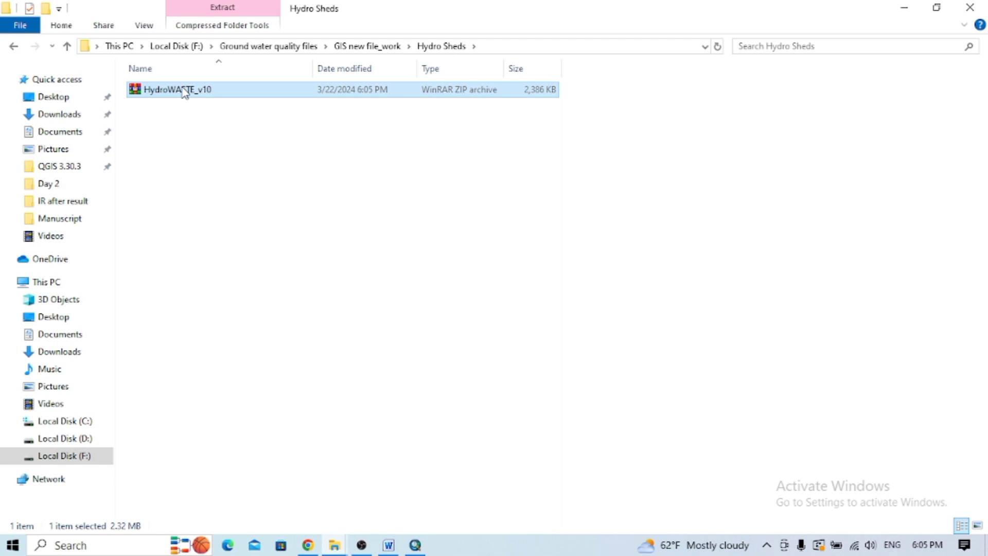
Extract HydroWASTE_v10.zip in place into its CSV and README files
{"action": "left_click", "coordinate": [185, 91]}
{"action": "left_click", "coordinate": [250, 132]}
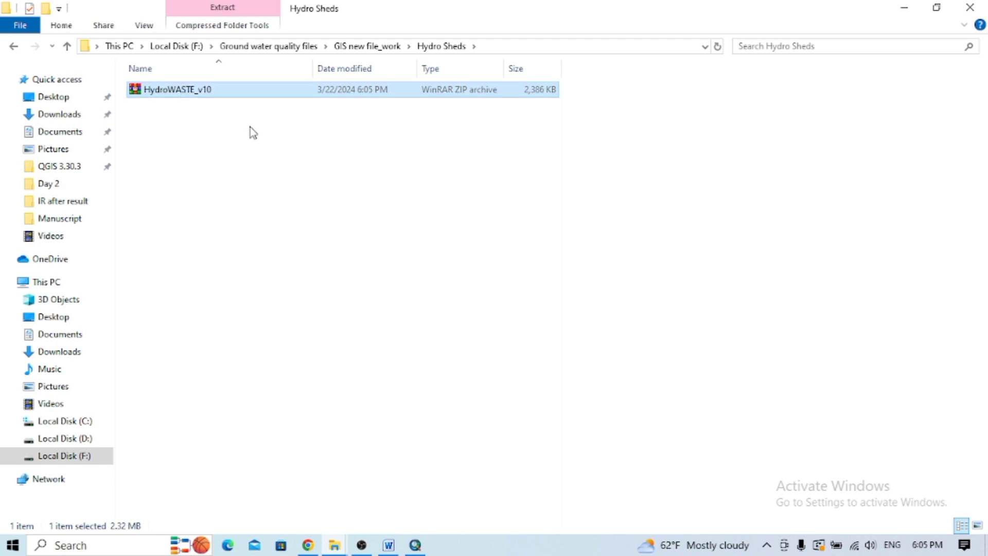
{"action": "left_click", "coordinate": [195, 91]}
{"action": "right_click", "coordinate": [192, 89]}
{"action": "left_click", "coordinate": [242, 168]}
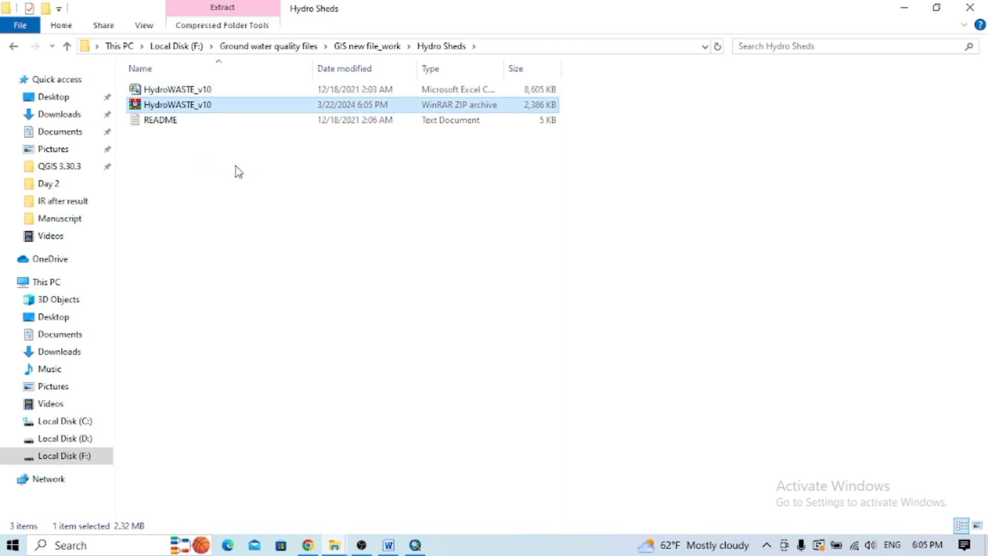
Open the HydroWASTE_v10 CSV in Excel, browse its 2,956 records, then return to Chrome
{"action": "double_click", "coordinate": [205, 91]}
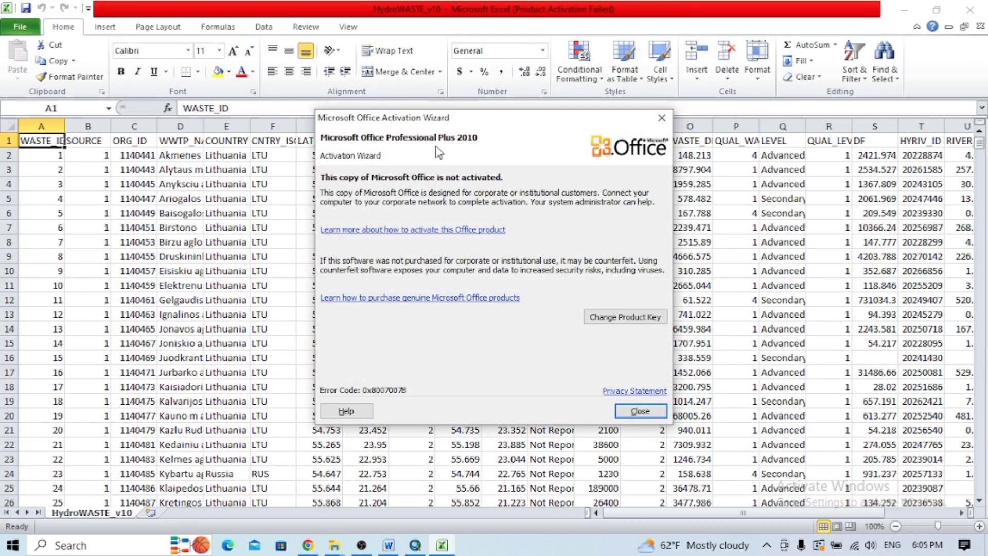
{"action": "left_click", "coordinate": [667, 110]}
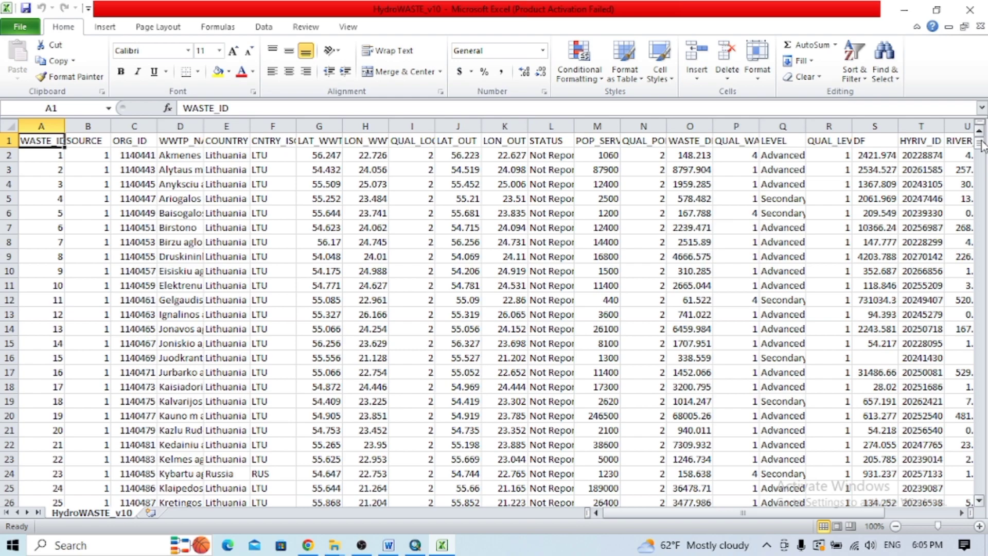
{"action": "mouse_move", "coordinate": [983, 146]}
{"action": "left_mouse_down"}
{"action": "mouse_move", "coordinate": [984, 166]}
{"action": "mouse_move", "coordinate": [983, 145]}
{"action": "left_mouse_up"}
{"action": "left_click_drag", "start_coordinate": [694, 514], "coordinate": [641, 520]}
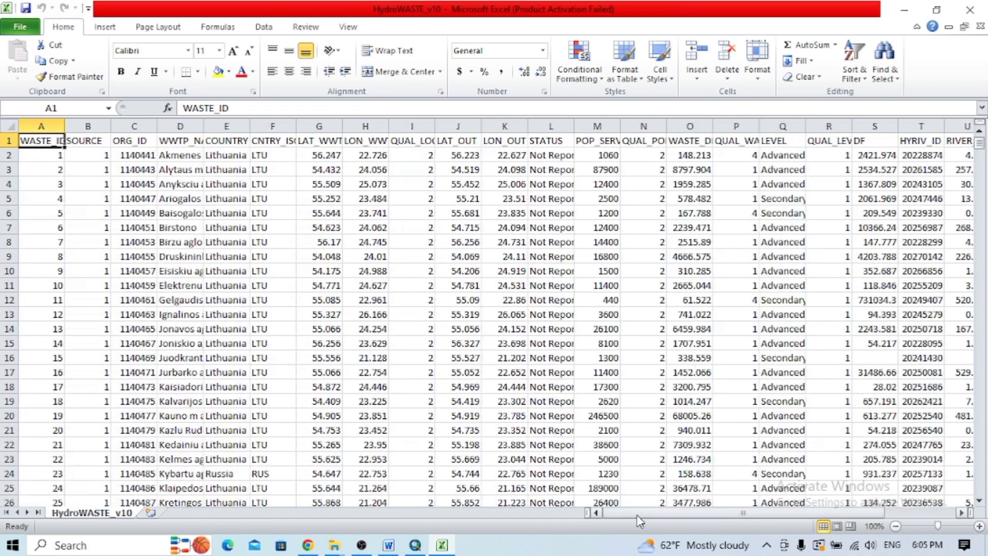
{"action": "left_click", "coordinate": [415, 545]}
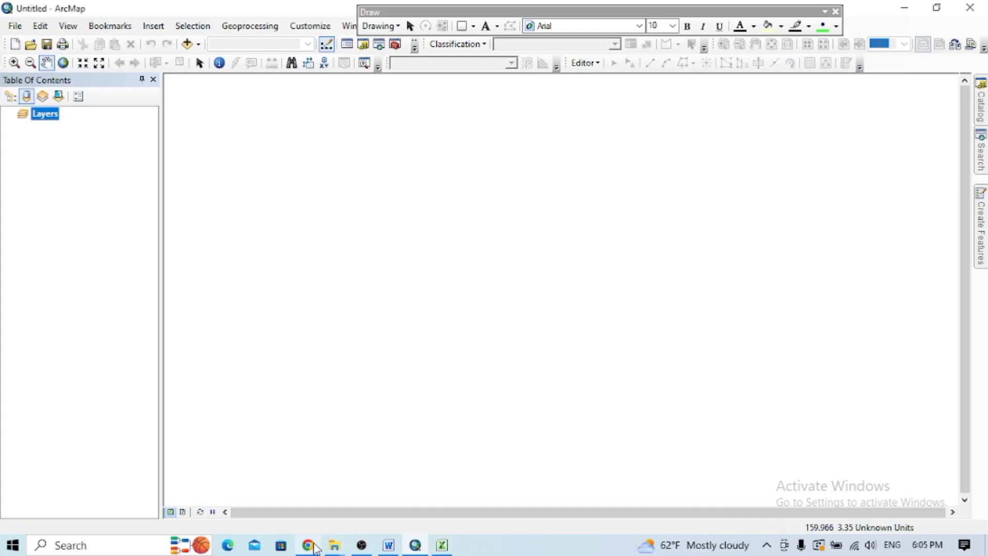
{"action": "left_click", "coordinate": [308, 546]}
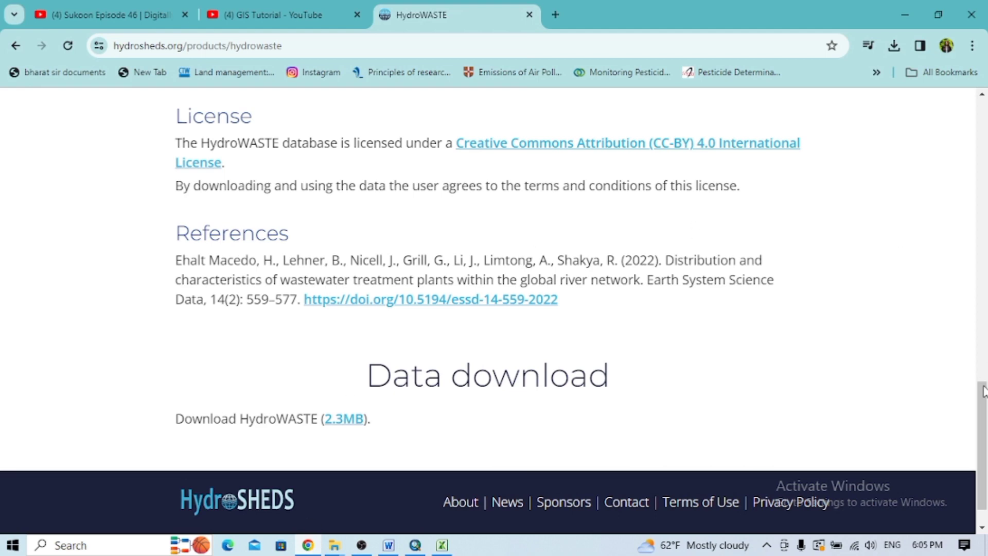
Open the HydroLAKES page and scroll to its polygon and pour-point download links
{"action": "left_click_drag", "start_coordinate": [983, 397], "coordinate": [983, 116]}
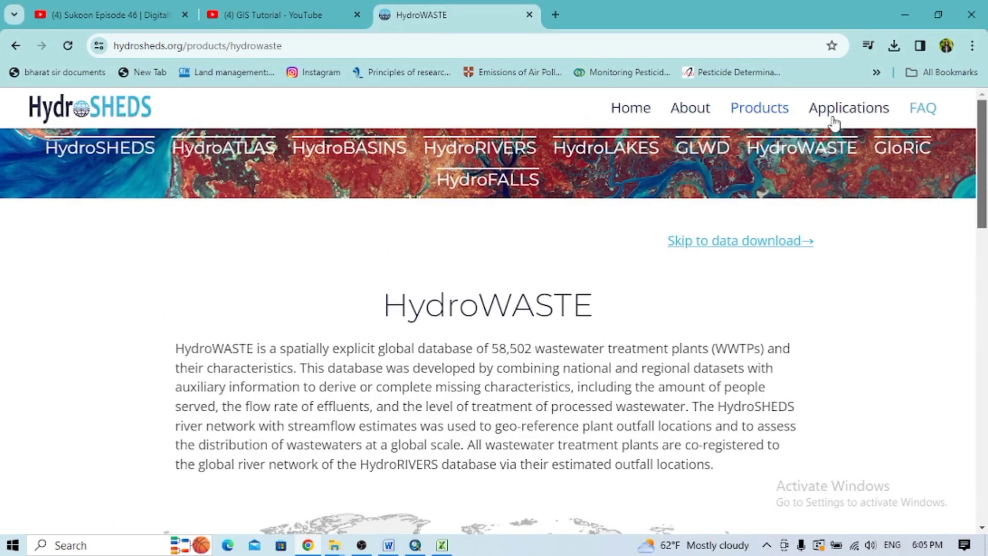
{"action": "left_click", "coordinate": [600, 160]}
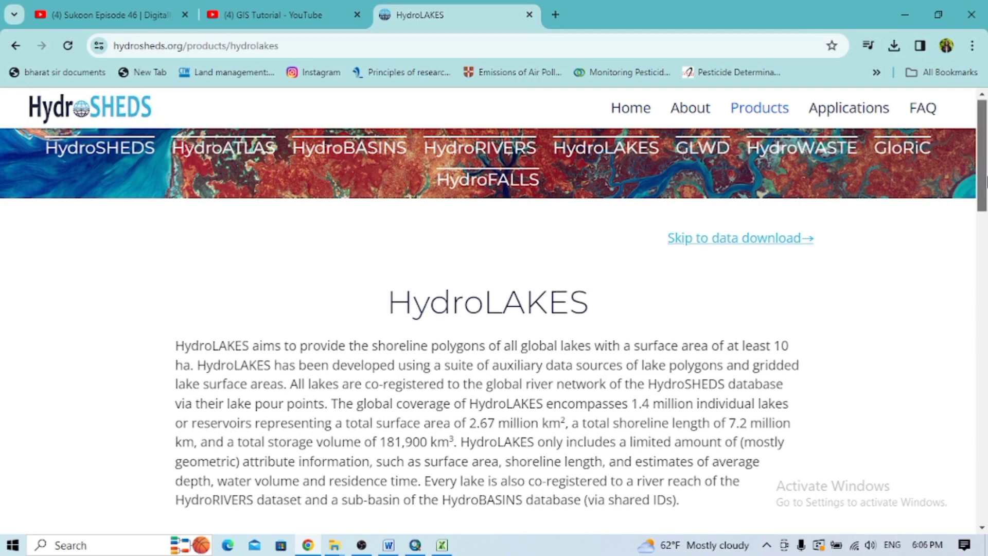
{"action": "left_click_drag", "start_coordinate": [985, 179], "coordinate": [985, 483]}
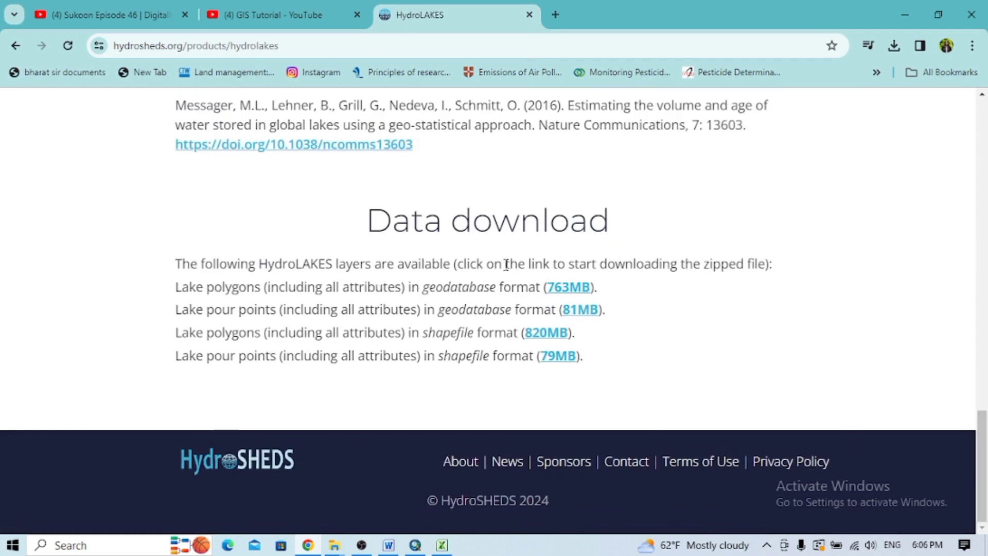
{"action": "left_click_drag", "start_coordinate": [425, 288], "coordinate": [517, 371]}
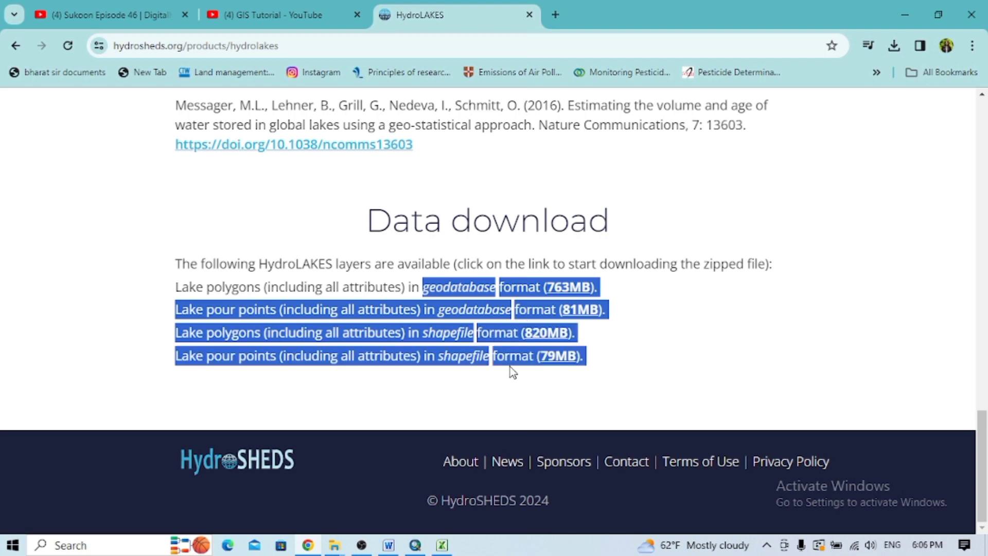
{"action": "left_click", "coordinate": [380, 410]}
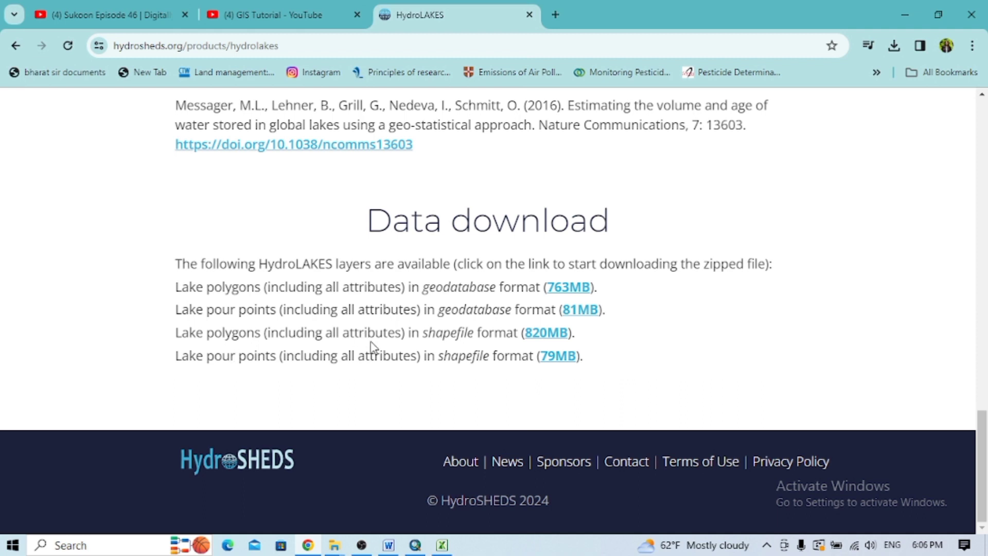
Download the 820MB lake polygons shapefile and open the HydroLAKES_polys_v10_shp folder
{"action": "left_click", "coordinate": [555, 336]}
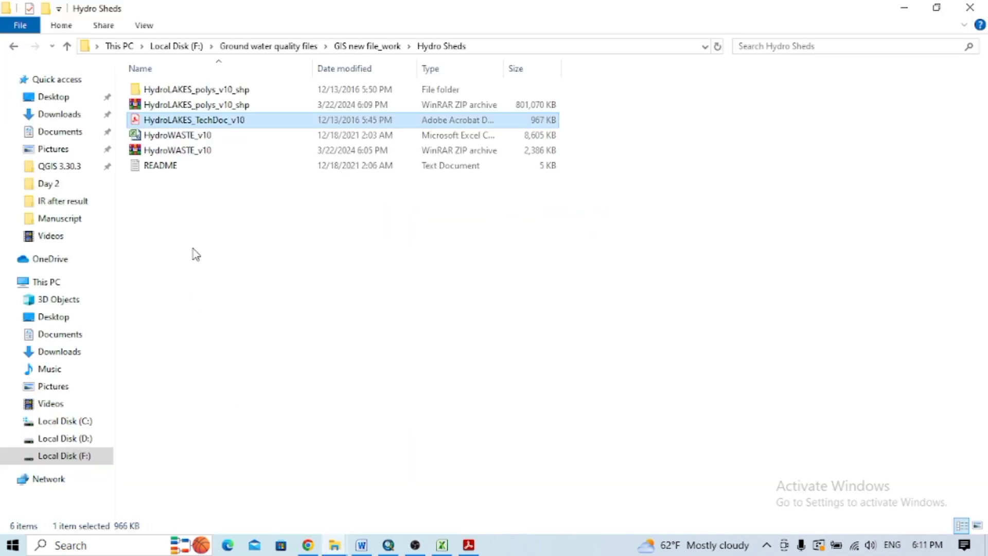
{"action": "double_click", "coordinate": [185, 91]}
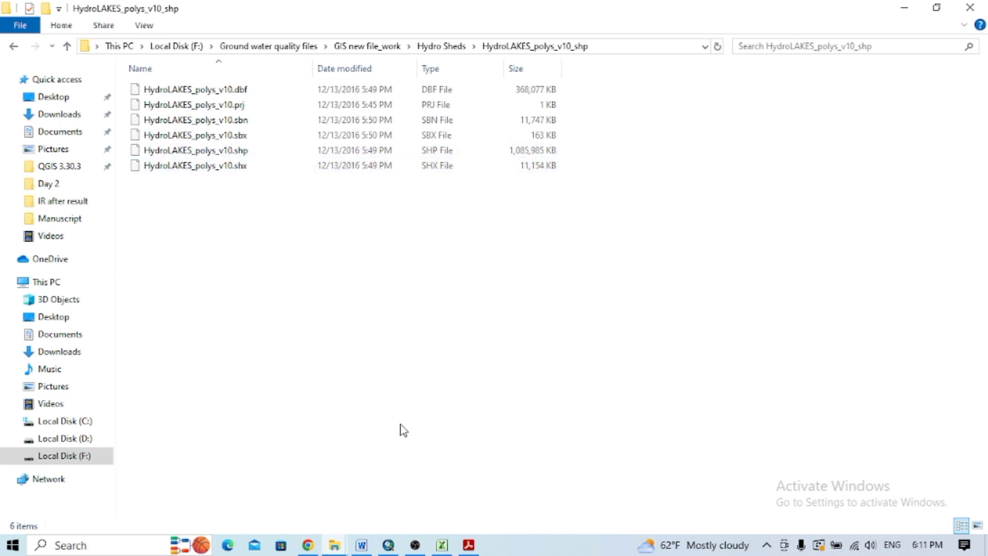
Add HydroLAKES_polys_v10.shp from the HydroLAKES_polys_v10_shp folder to the map
{"action": "left_click", "coordinate": [388, 545]}
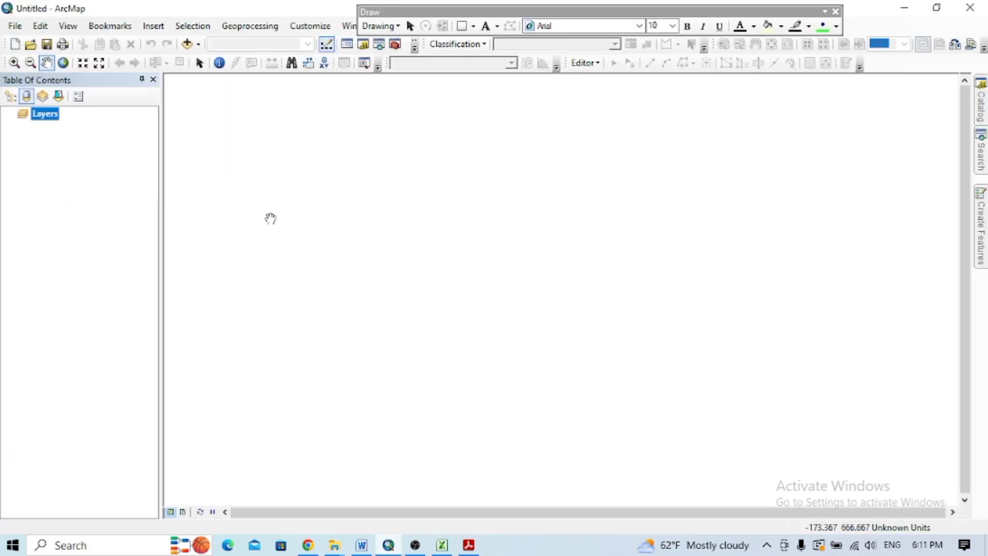
{"action": "left_click", "coordinate": [200, 44]}
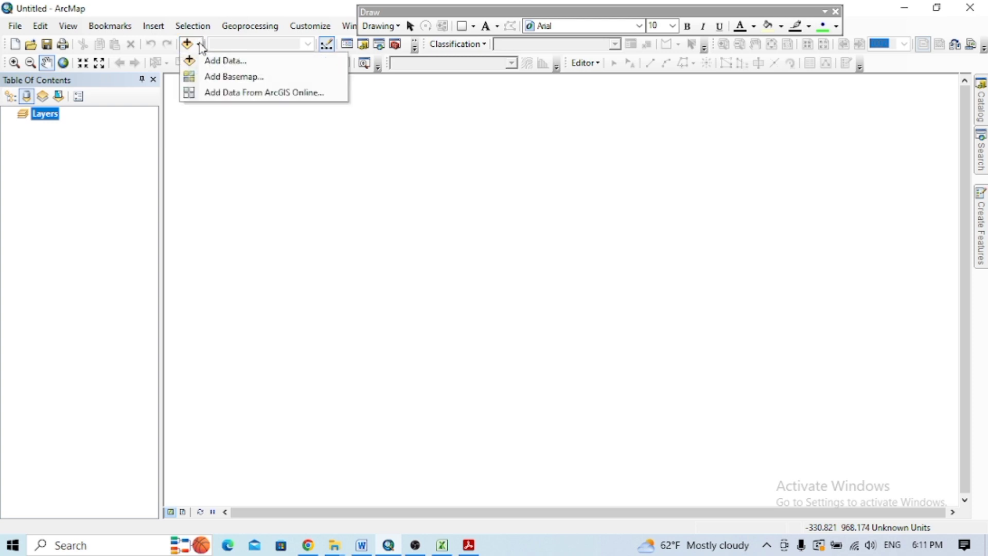
{"action": "left_click", "coordinate": [219, 60]}
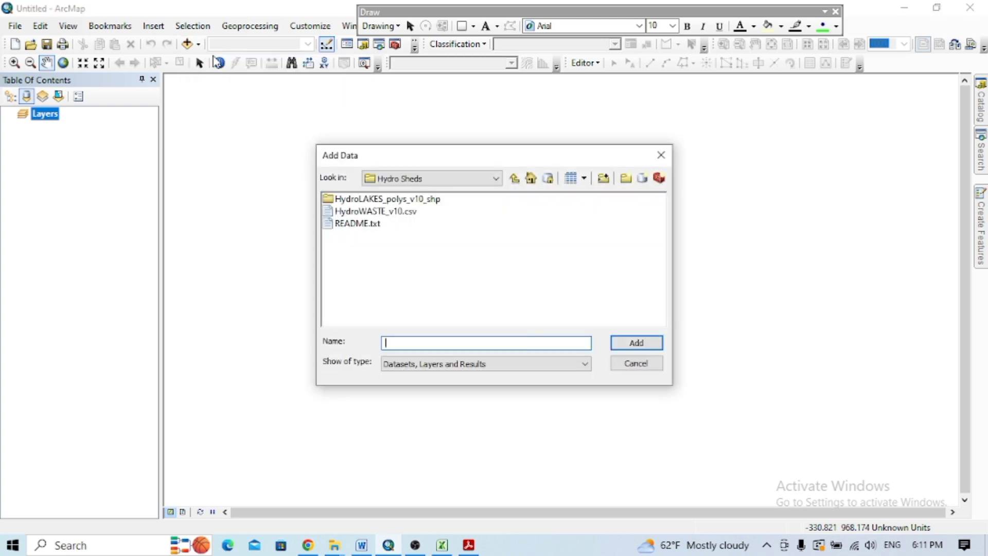
{"action": "double_click", "coordinate": [389, 201]}
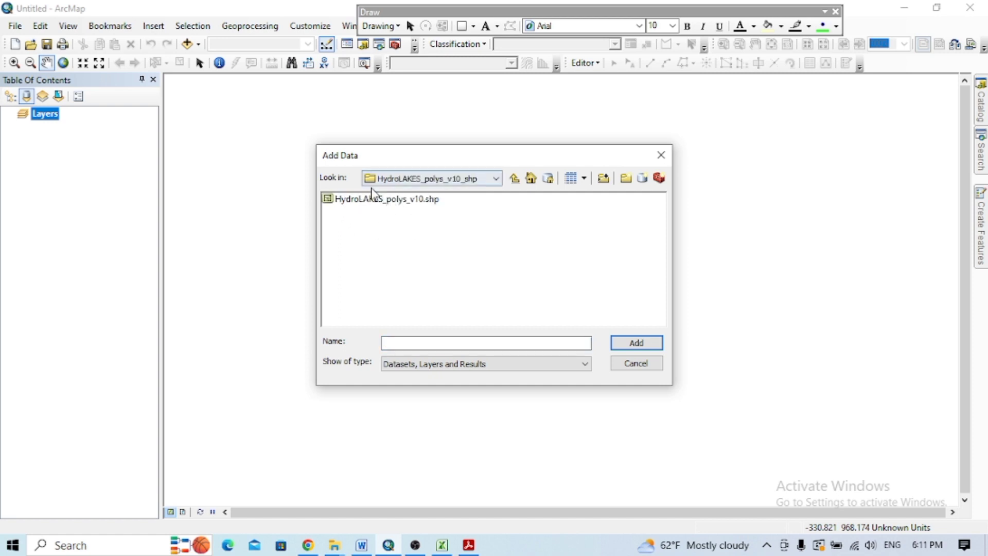
{"action": "left_click", "coordinate": [374, 204]}
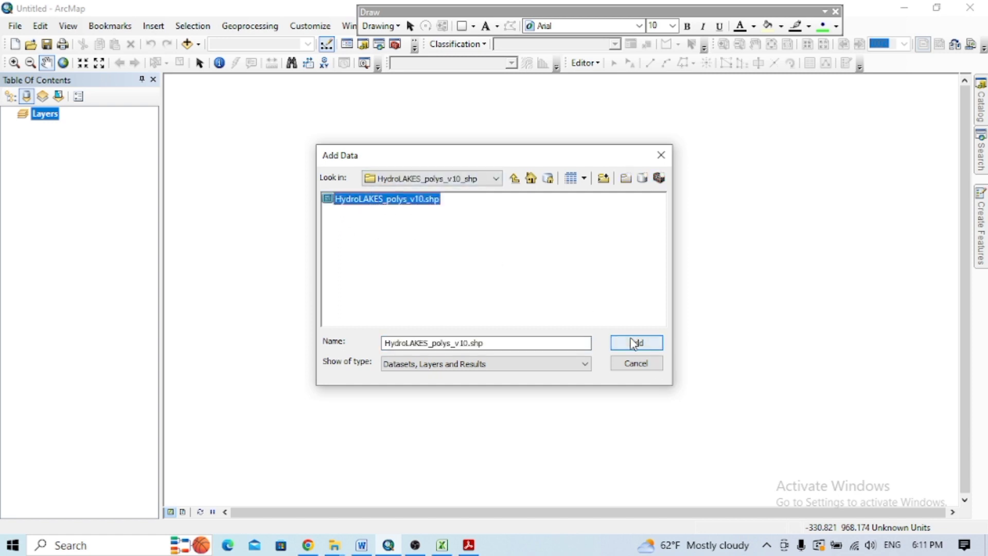
{"action": "left_click", "coordinate": [635, 342]}
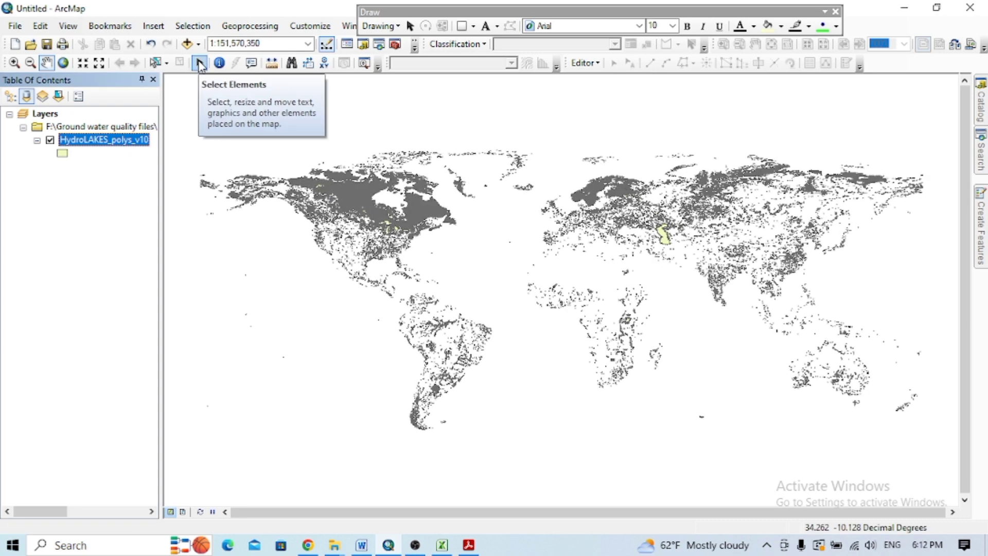
Change the HydroLAKES_polys_v10 symbol's fill colour to blue in Symbol Selector
{"action": "left_click", "coordinate": [200, 64]}
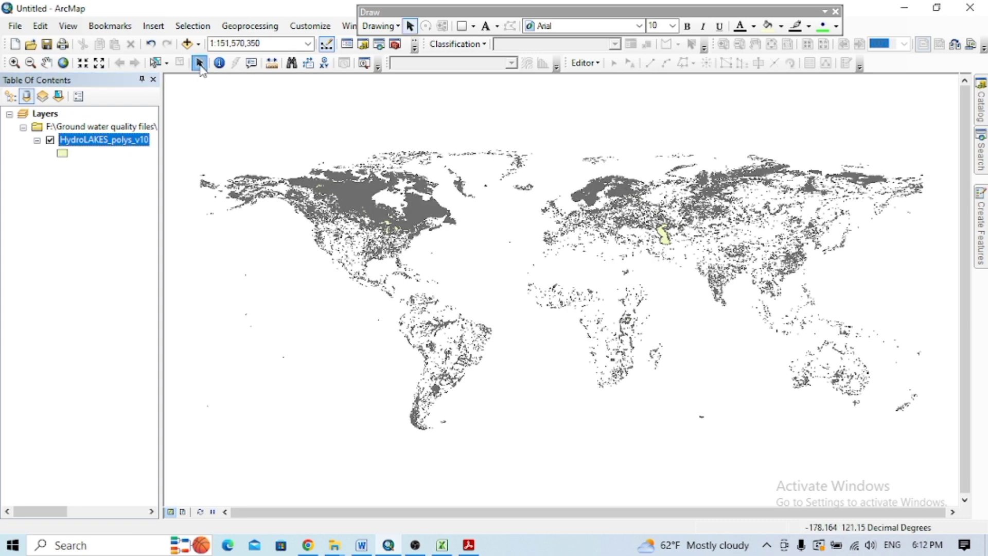
{"action": "left_click", "coordinate": [63, 154]}
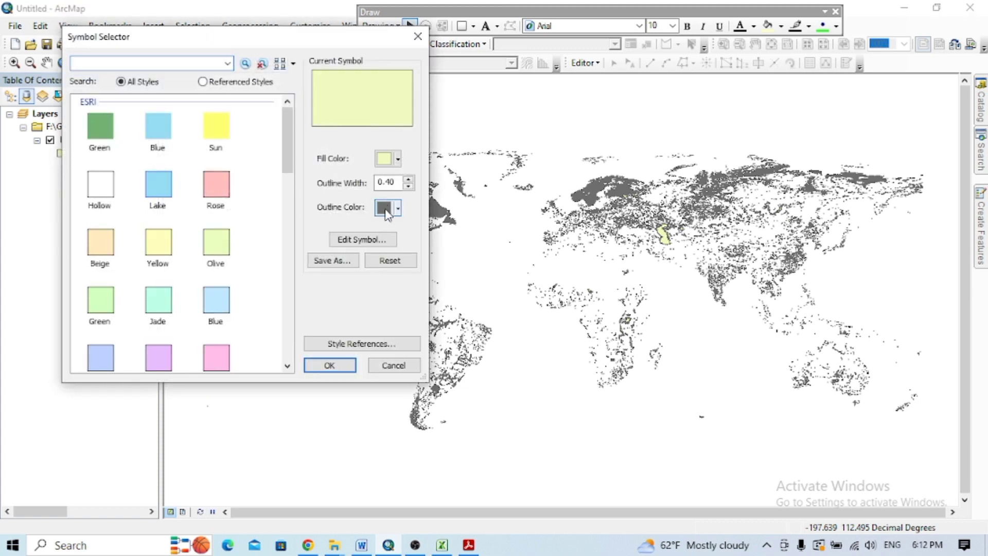
{"action": "left_click", "coordinate": [383, 160]}
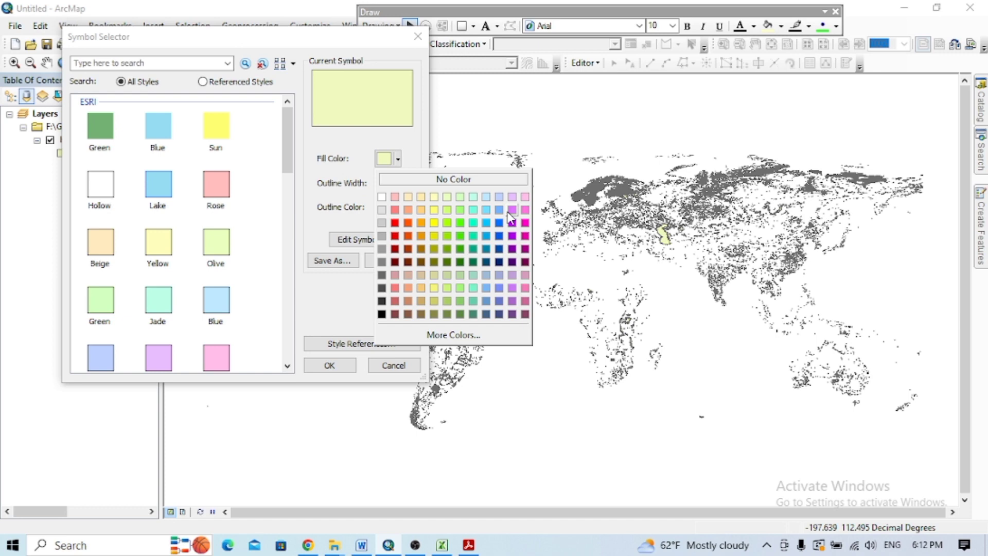
{"action": "left_click", "coordinate": [502, 242]}
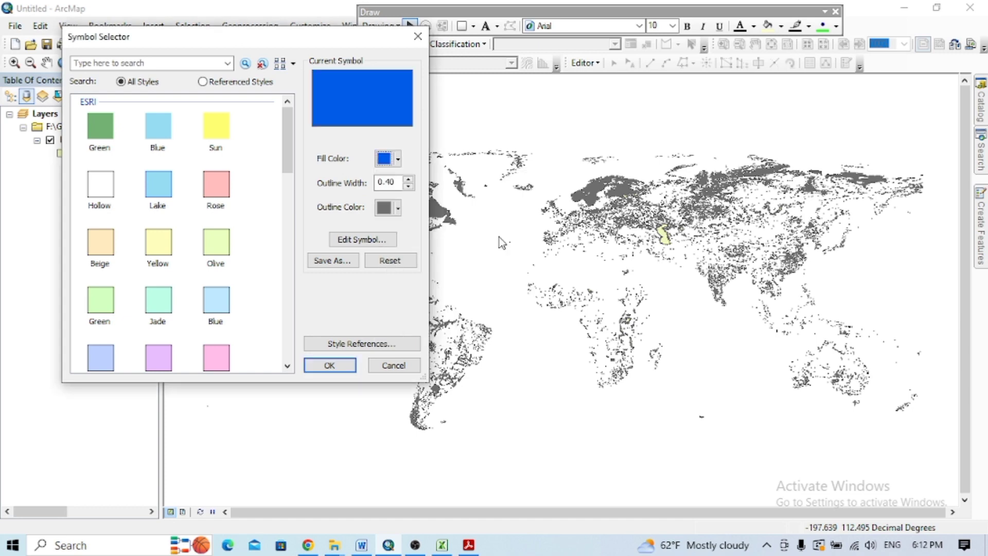
{"action": "left_click", "coordinate": [344, 366]}
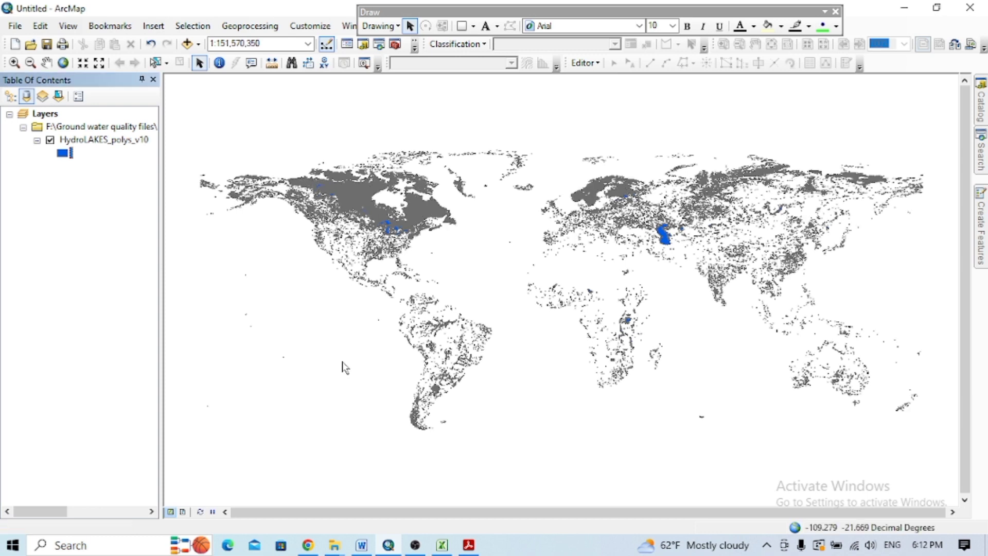
Zoom in on the Caspian Sea, then further onto the lakes just east of it
{"action": "left_click", "coordinate": [15, 62]}
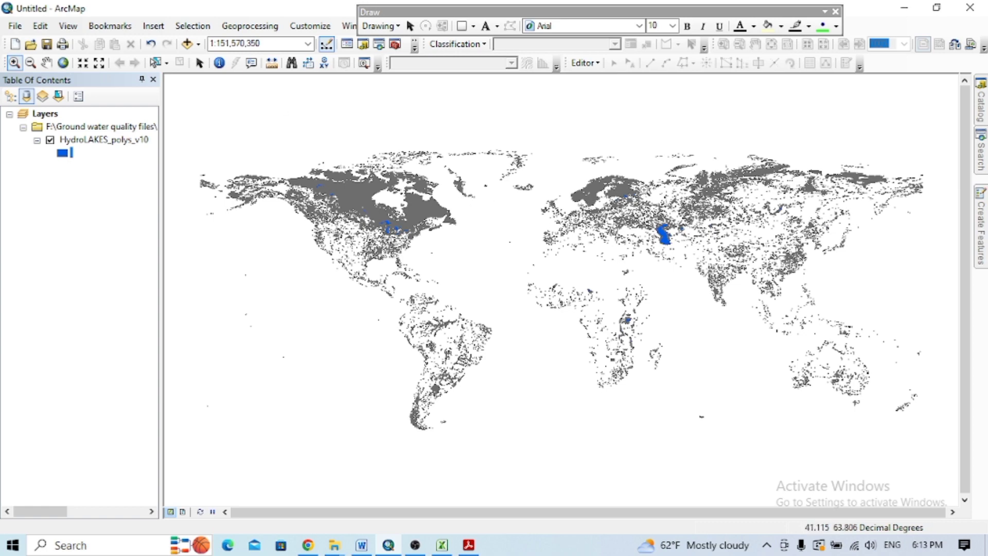
{"action": "left_click_drag", "start_coordinate": [625, 189], "coordinate": [723, 293]}
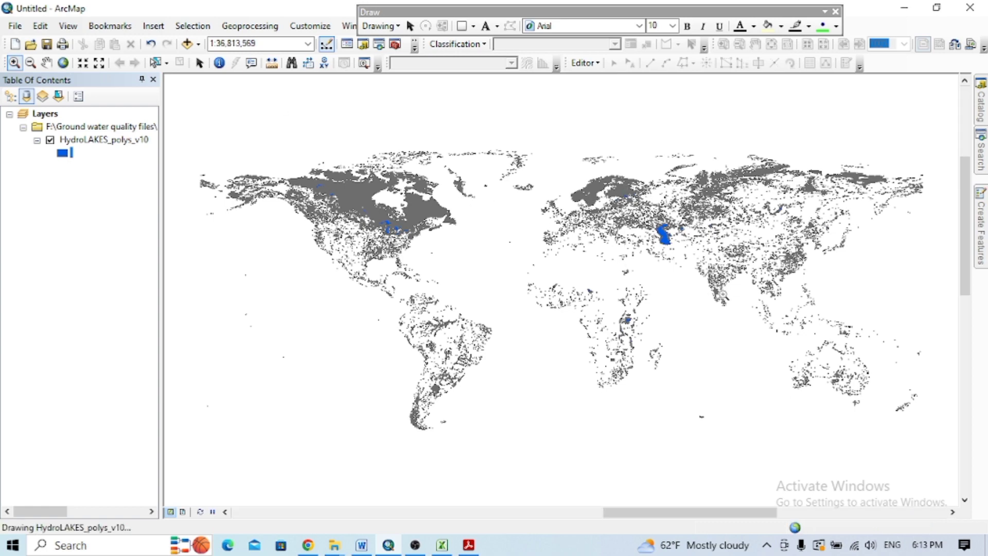
{"action": "scroll", "coordinate": [472, 201], "scroll_direction": "up", "scroll_amount": 2}
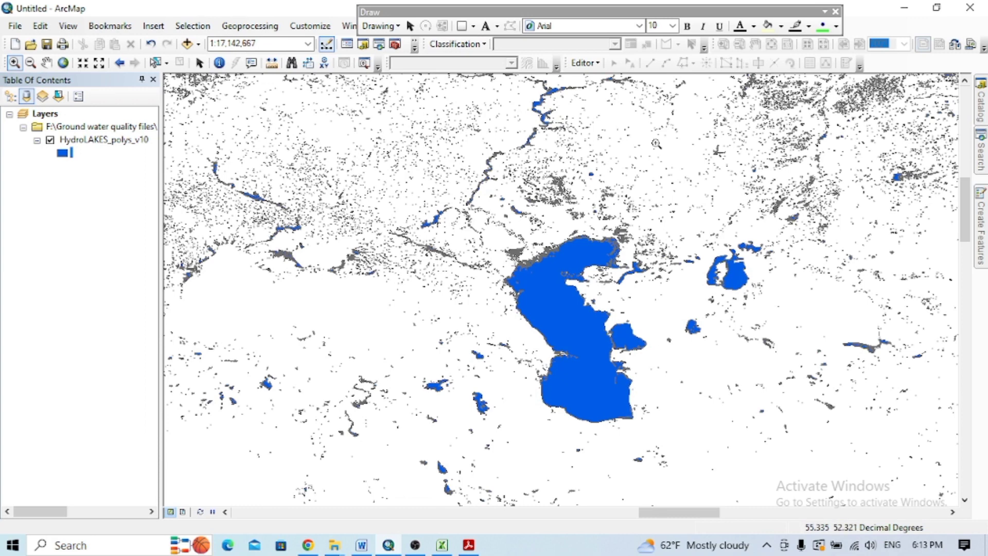
{"action": "left_click_drag", "start_coordinate": [689, 159], "coordinate": [790, 349]}
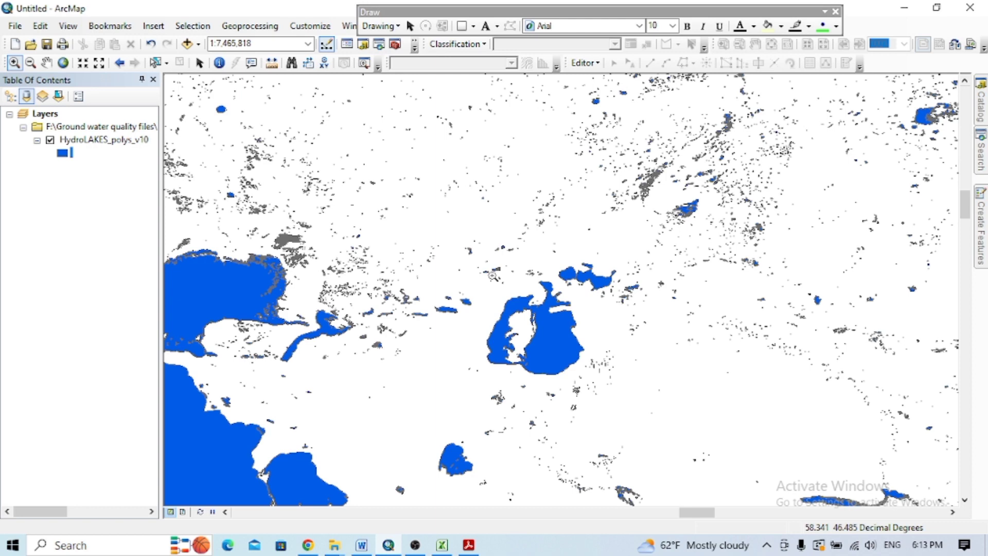
Bring up the HydroLAKES_TechDoc PDF and scroll to section 3.2 Data projection on page 11
{"action": "left_click", "coordinate": [468, 545]}
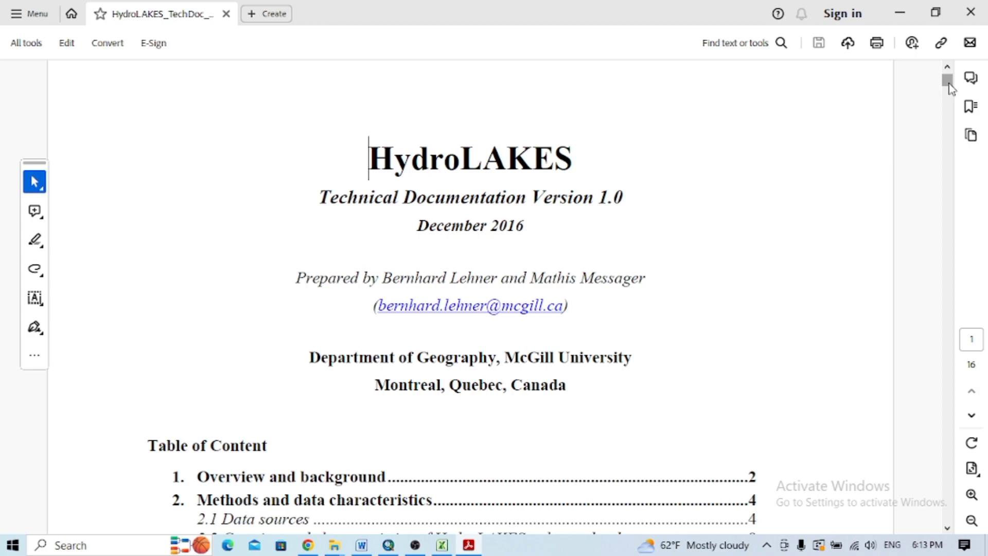
{"action": "left_click_drag", "start_coordinate": [949, 84], "coordinate": [948, 379]}
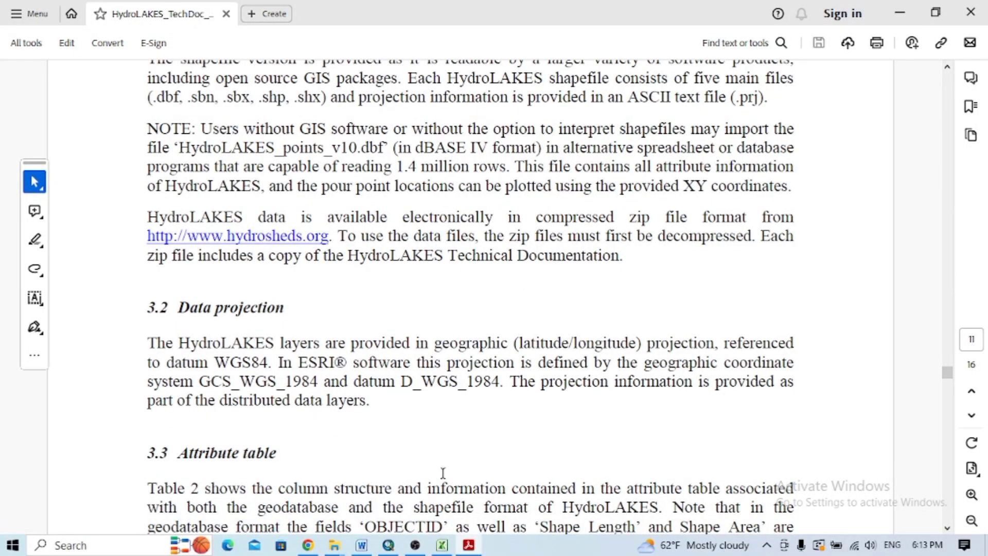